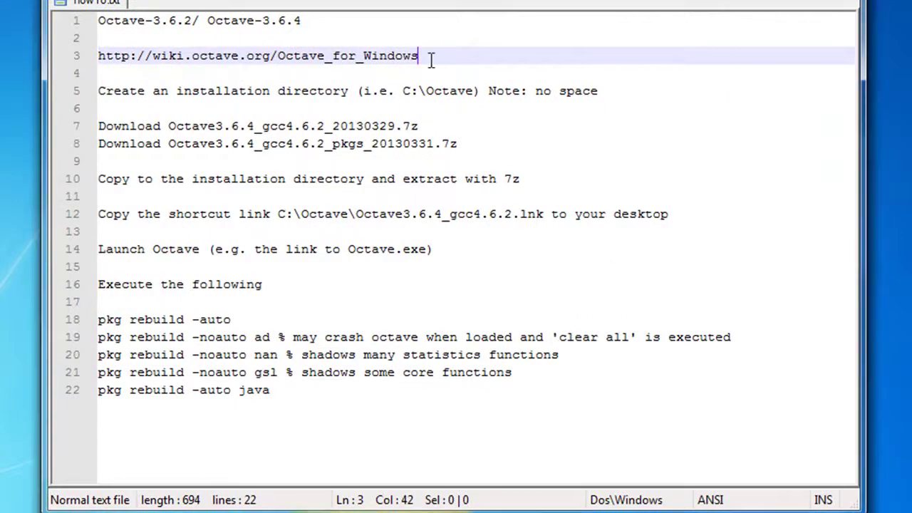
# Copy the Octave for Windows wiki URL from line 3 of the howTo notes
pyautogui.moveTo(431, 61); pyautogui.dragTo(101, 55)
pyautogui.hotkey('ctrl', 'c')
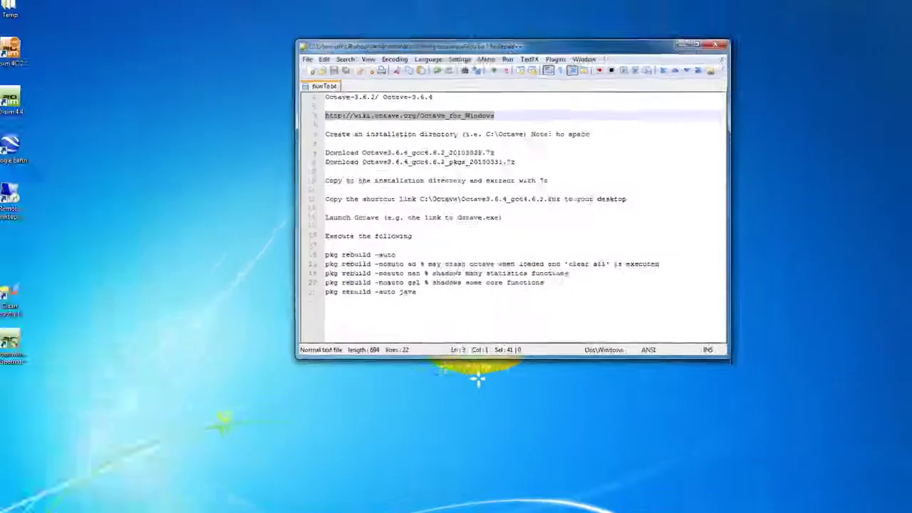
pyautogui.press('super')
# Load the pasted wiki address in Firefox and scroll to the Octave-3.6.4 manual-installation files
pyautogui.click(37, 300)
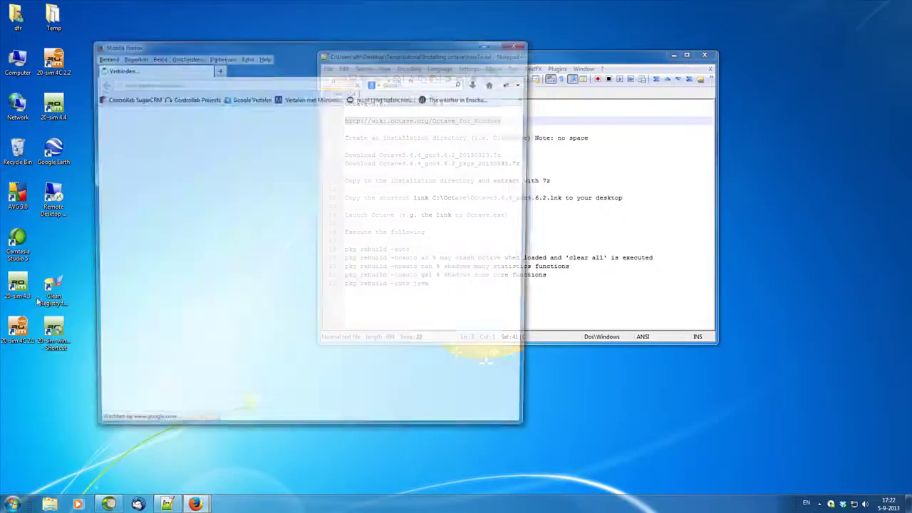
pyautogui.click(288, 83)
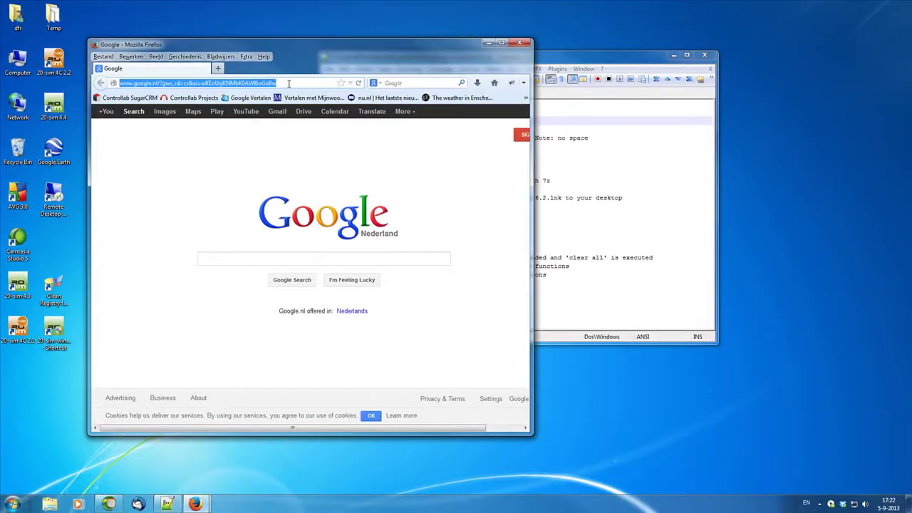
pyautogui.hotkey('ctrl', 'v')
pyautogui.press('Return')
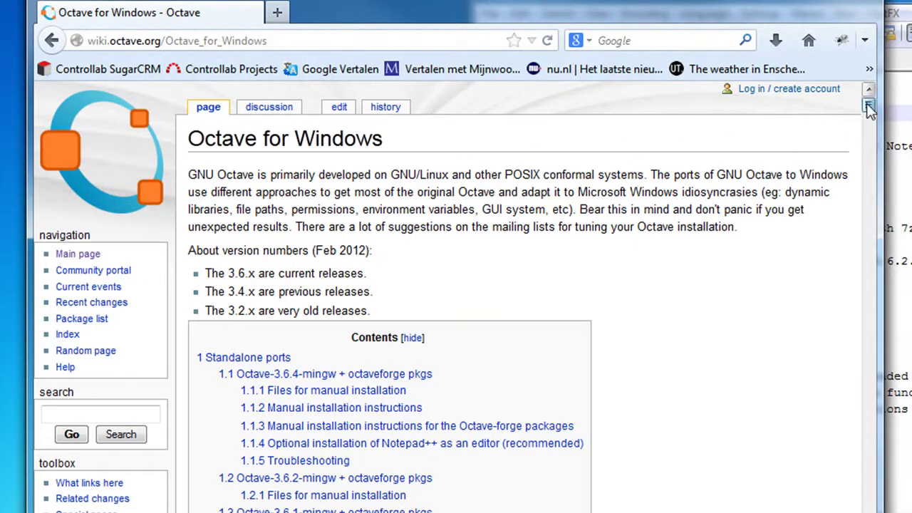
pyautogui.moveTo(869, 107); pyautogui.dragTo(867, 126)
pyautogui.scroll(-5, 698, 395)
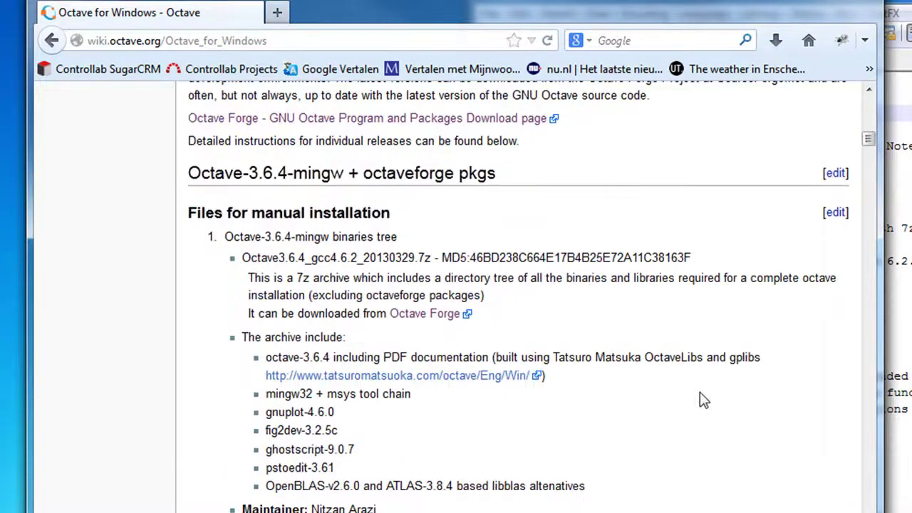
pyautogui.scroll(-3, 702, 396)
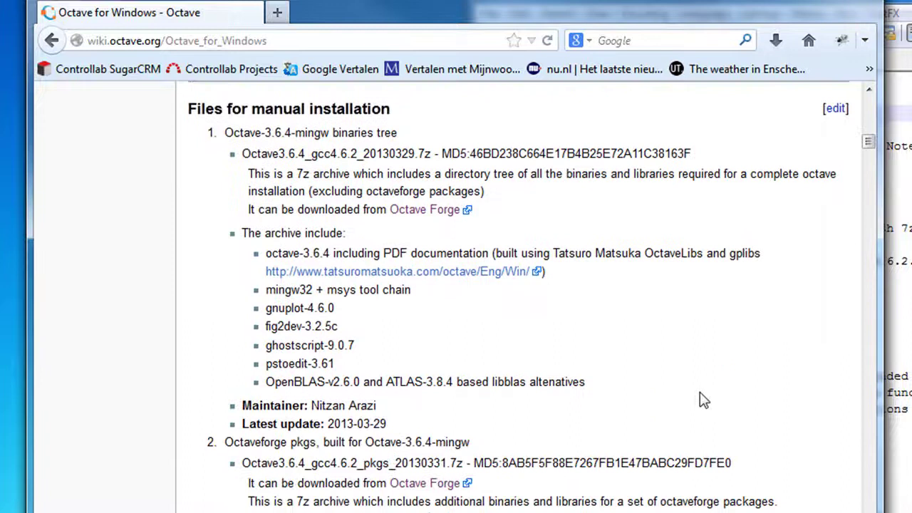
# Follow the Octave Forge link and arrange Firefox and Notepad++ side by side
pyautogui.click(443, 218)
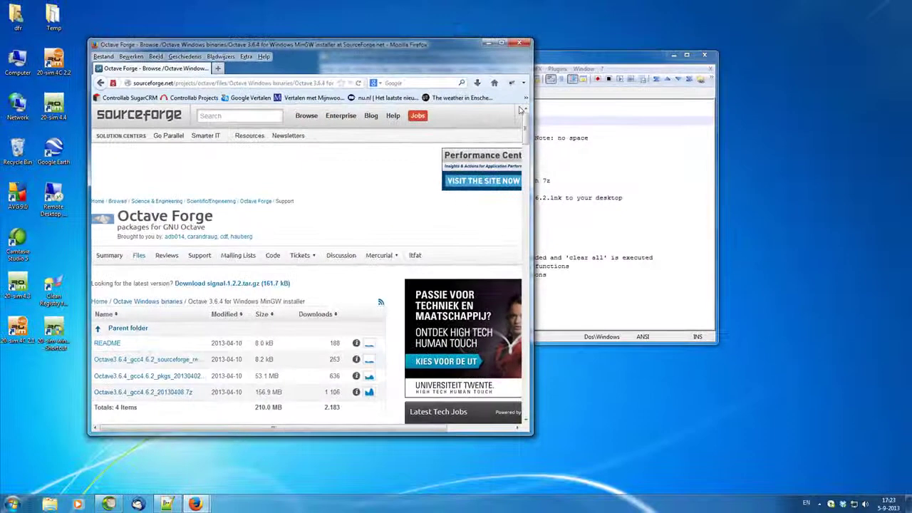
pyautogui.moveTo(557, 58); pyautogui.dragTo(694, 65)
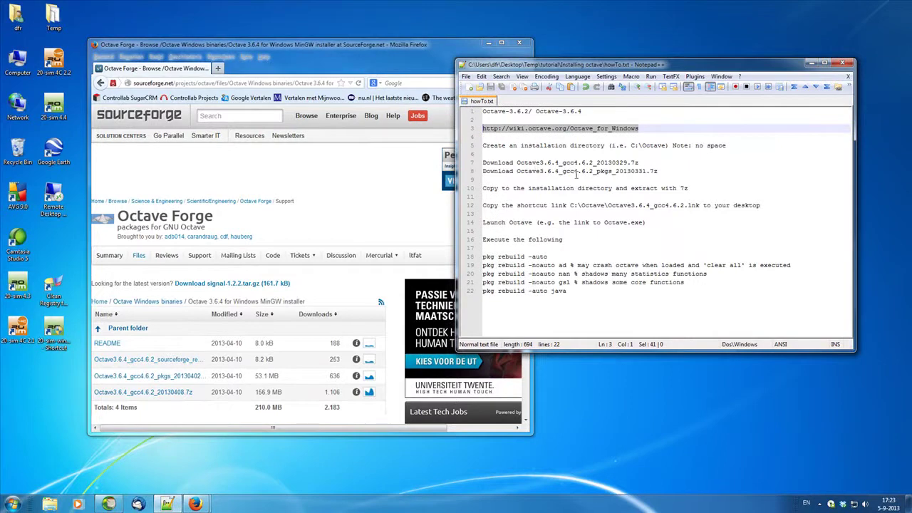
pyautogui.moveTo(400, 45); pyautogui.dragTo(392, 32)
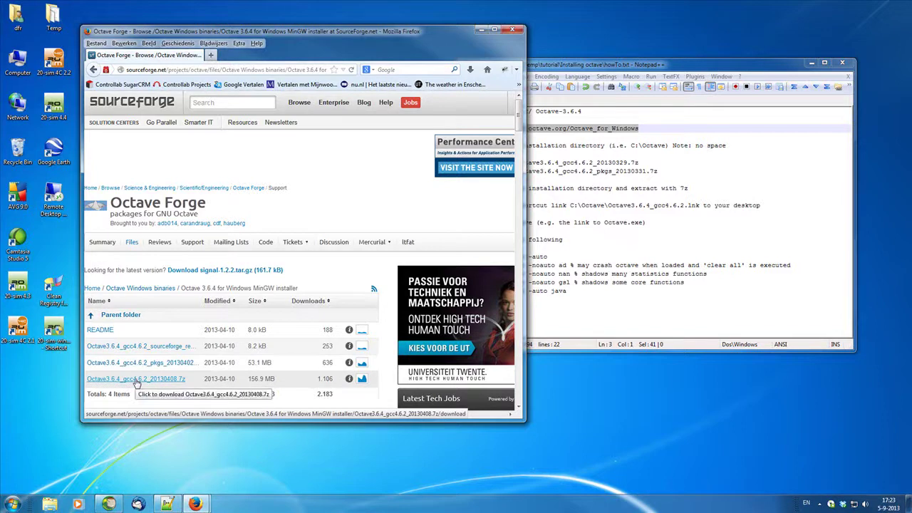
# Make a new folder named Octave on the Acer (C:) drive
pyautogui.click(49, 504)
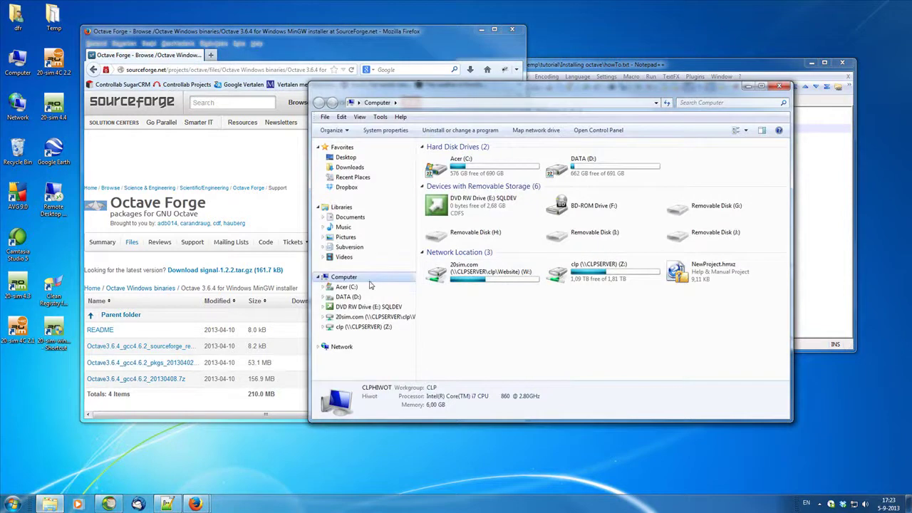
pyautogui.click(346, 287)
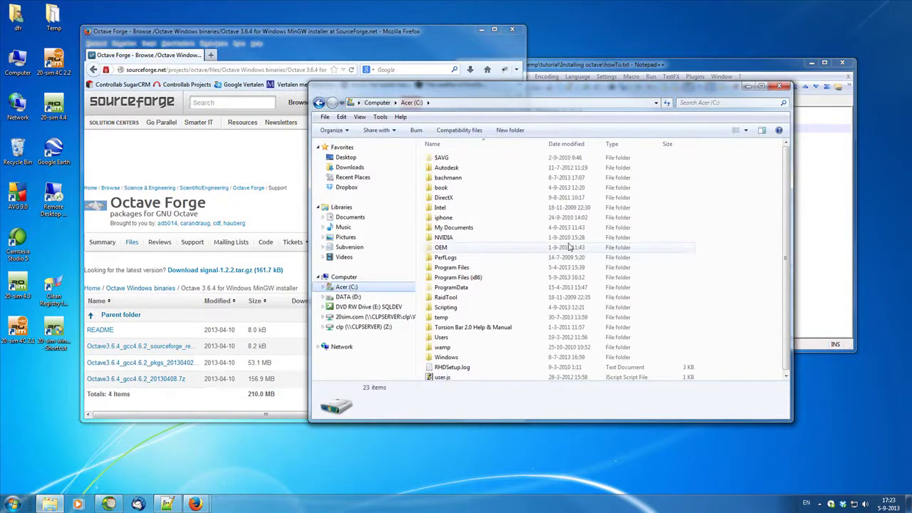
pyautogui.rightClick(707, 207)
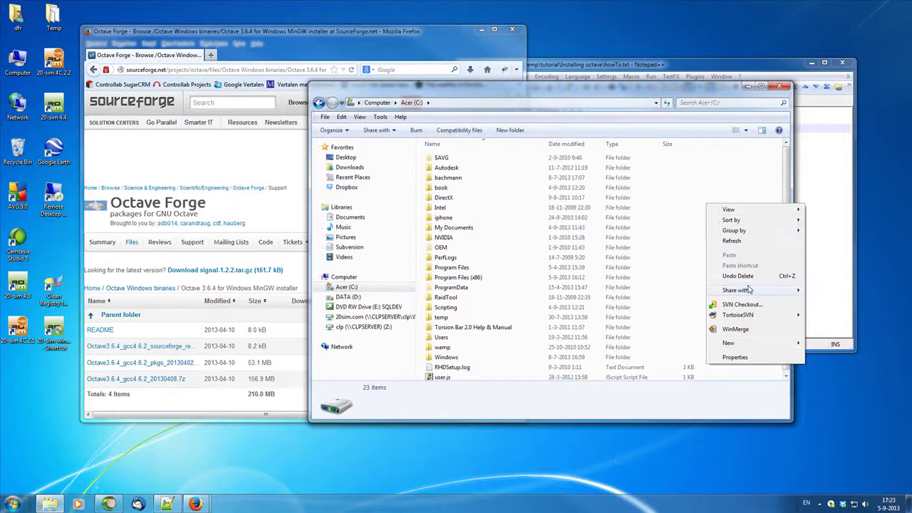
pyautogui.moveTo(728, 343)
pyautogui.click(901, 329)
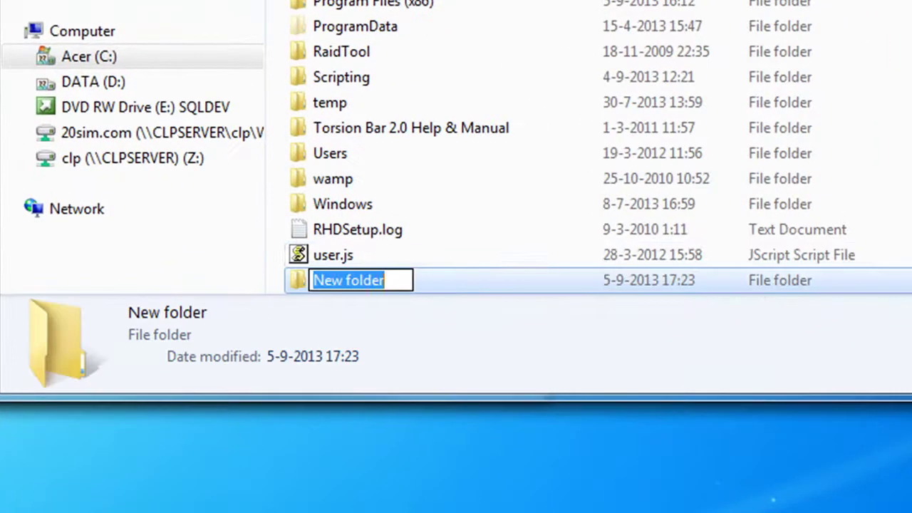
pyautogui.press('BackSpace')
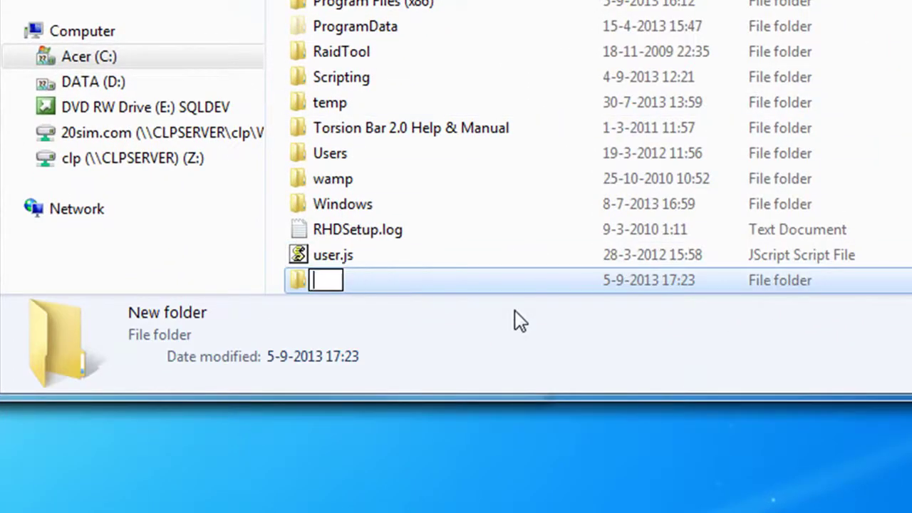
pyautogui.write('Octave')
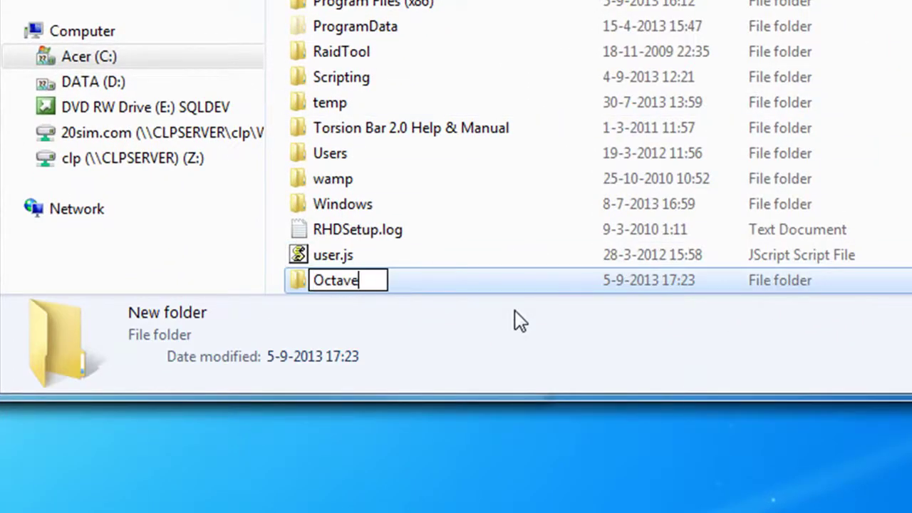
pyautogui.press('Return')
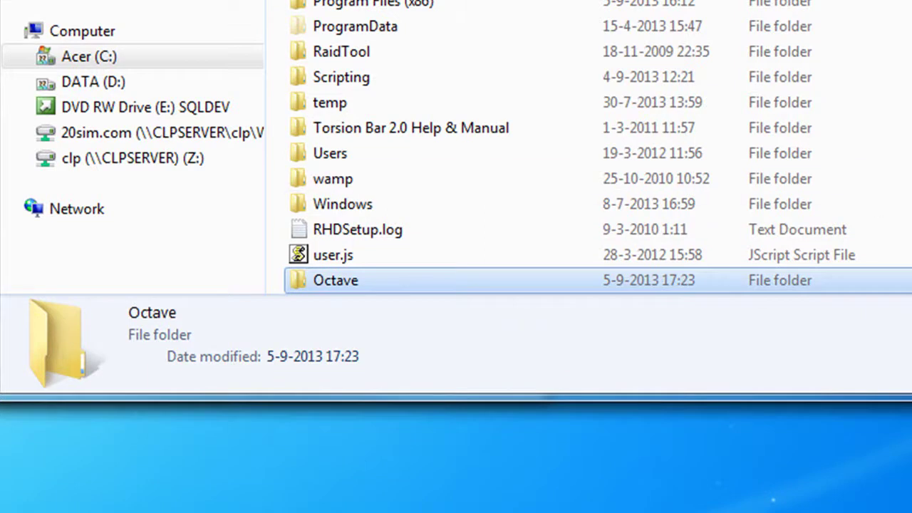
pyautogui.click(468, 244)
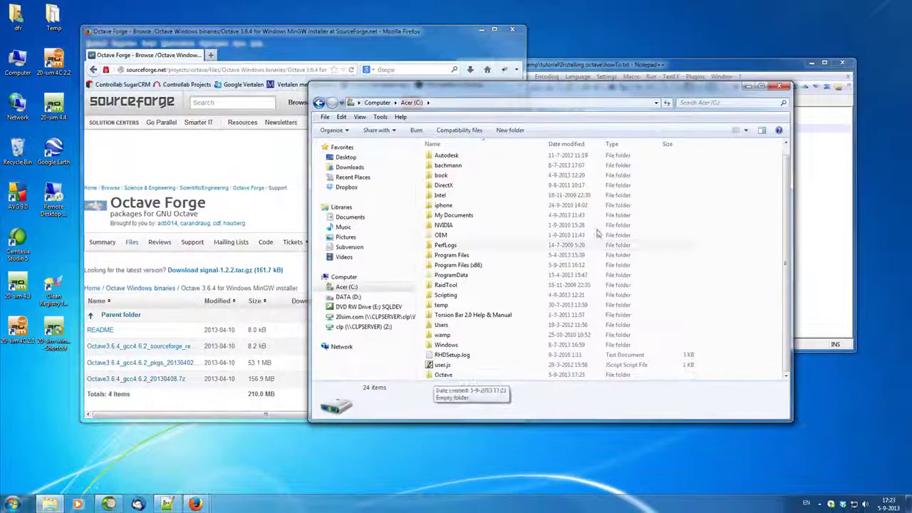
# Save Octave3.6.4_gcc4.6.2_20130408.7z from SourceForge into C:\Octave
pyautogui.click(434, 30)
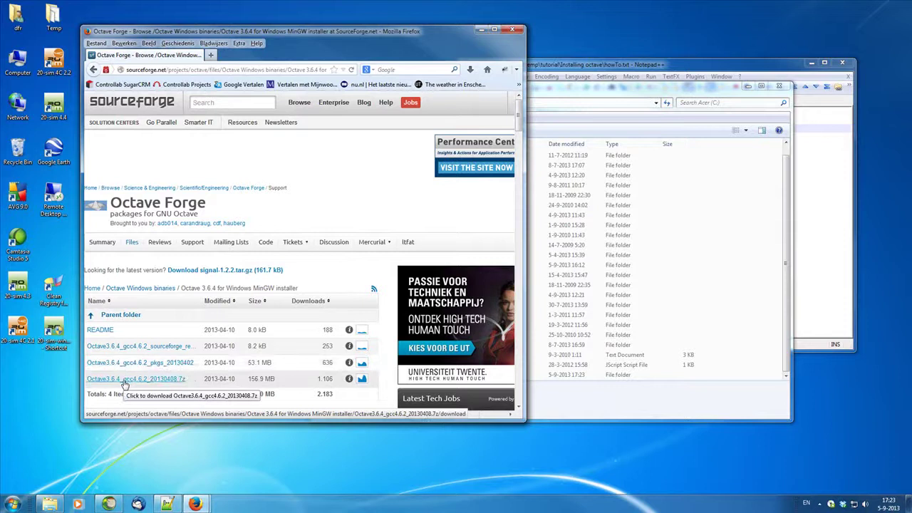
pyautogui.click(124, 382)
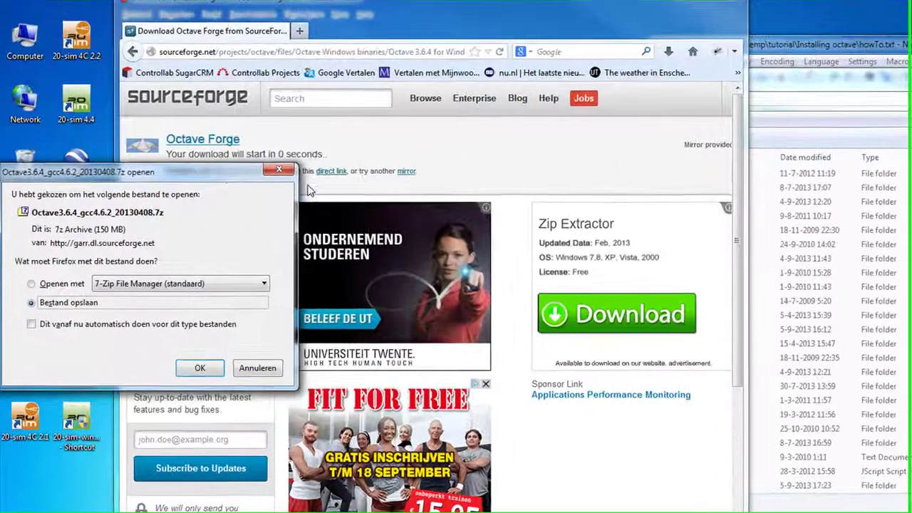
pyautogui.moveTo(207, 173); pyautogui.dragTo(576, 173)
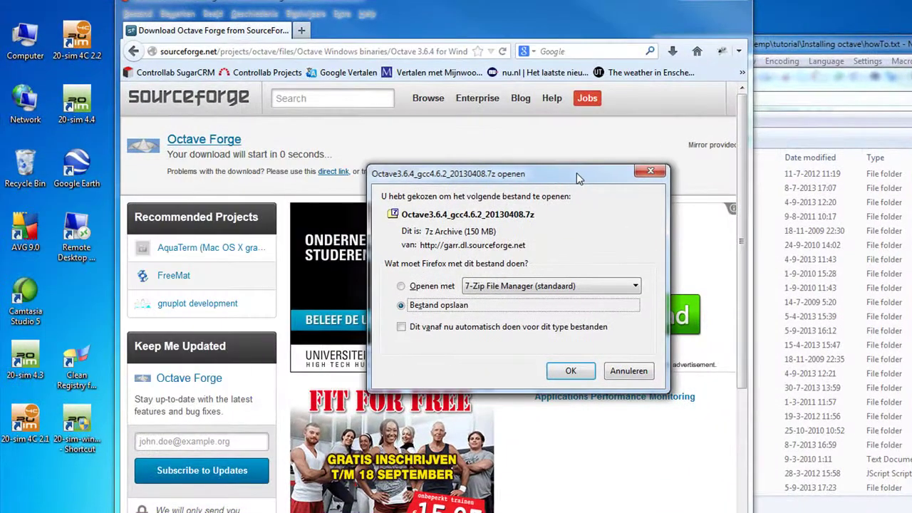
pyautogui.click(572, 370)
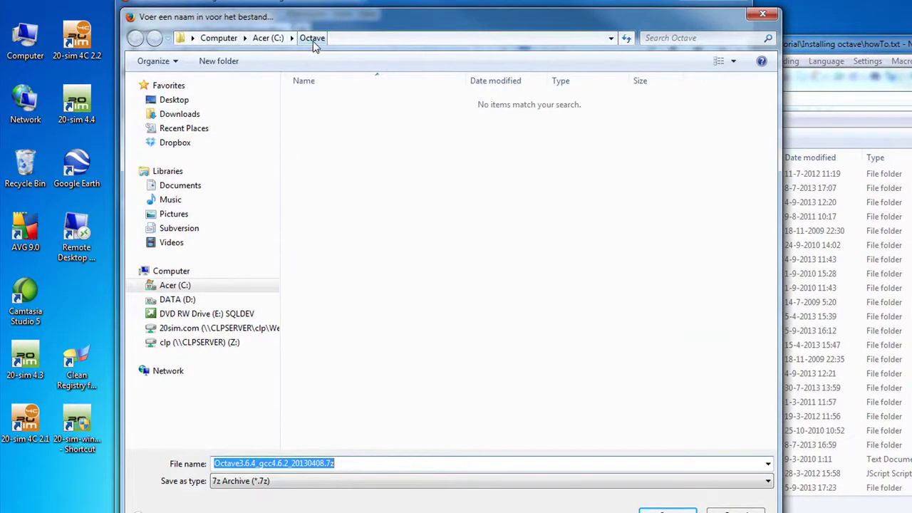
pyautogui.press('Return')
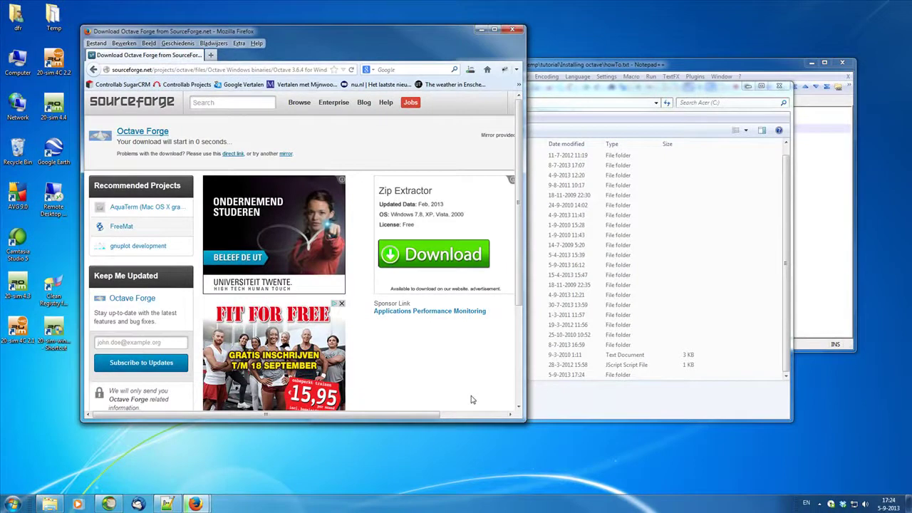
pyautogui.scroll(-4, 302, 241)
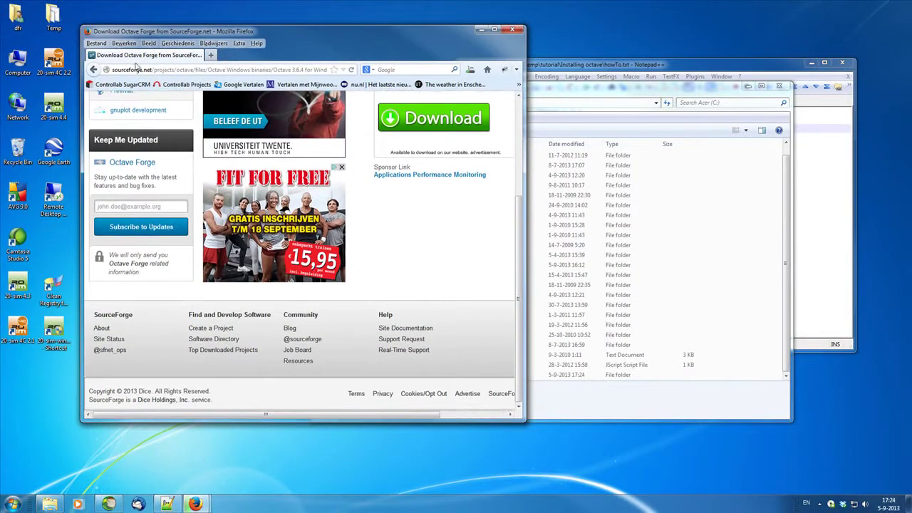
# Back on the file listing, save the 50.6 MB pkgs archive into C:\Octave
pyautogui.click(94, 71)
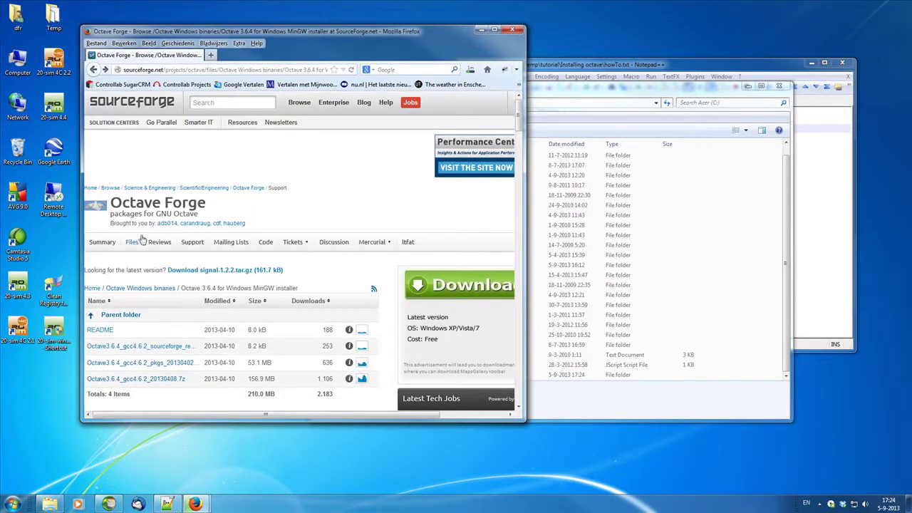
pyautogui.click(145, 365)
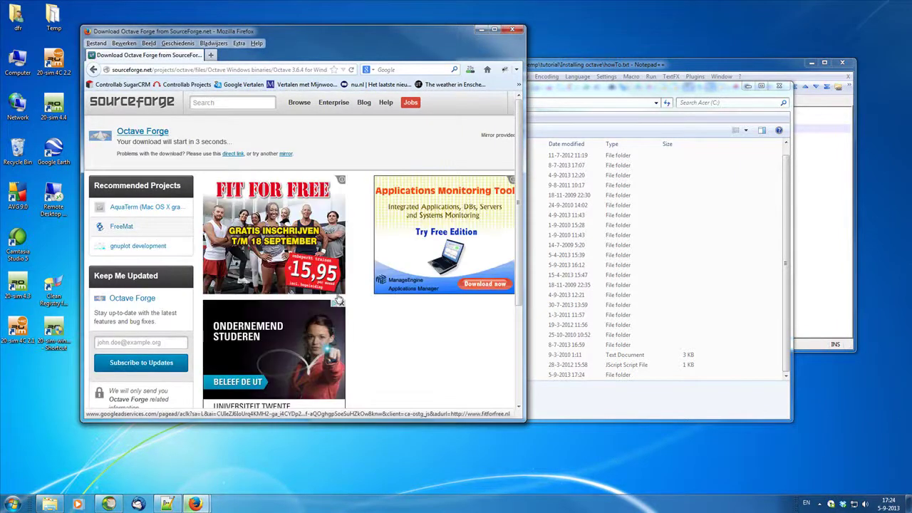
pyautogui.moveTo(522, 145); pyautogui.dragTo(523, 197)
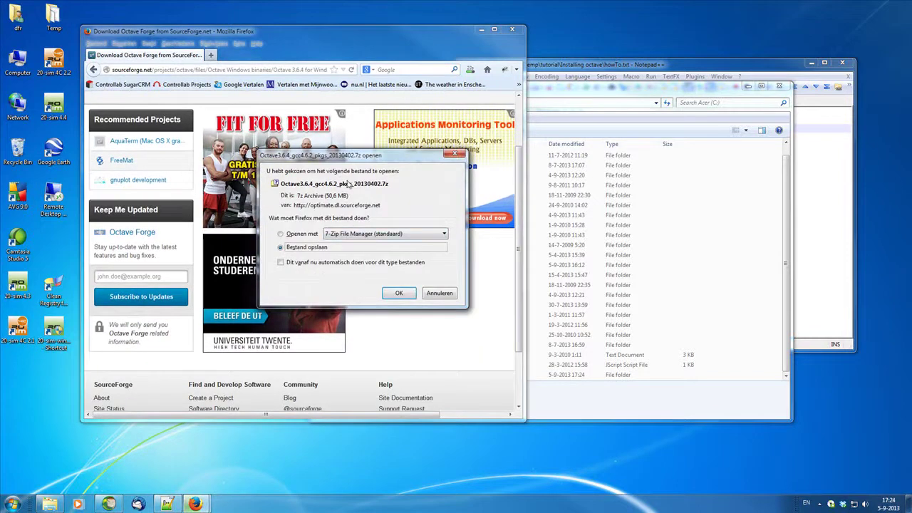
pyautogui.click(401, 295)
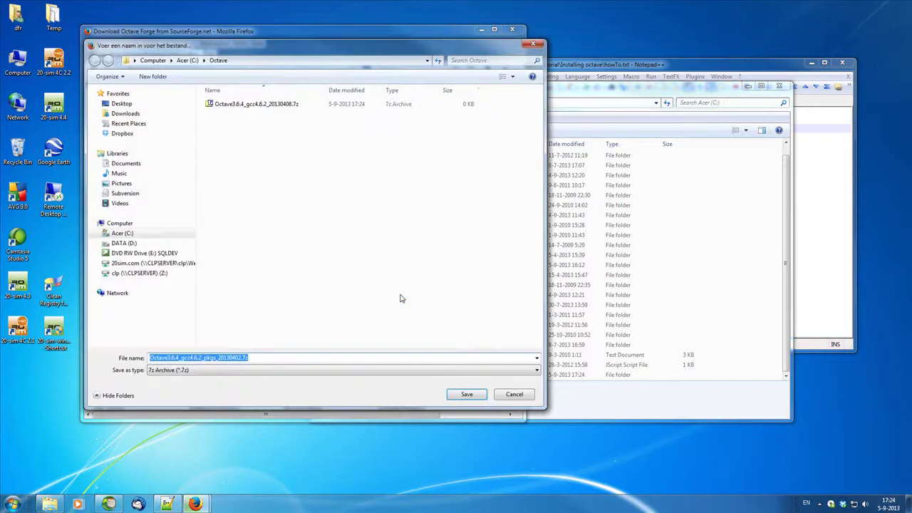
pyautogui.click(462, 396)
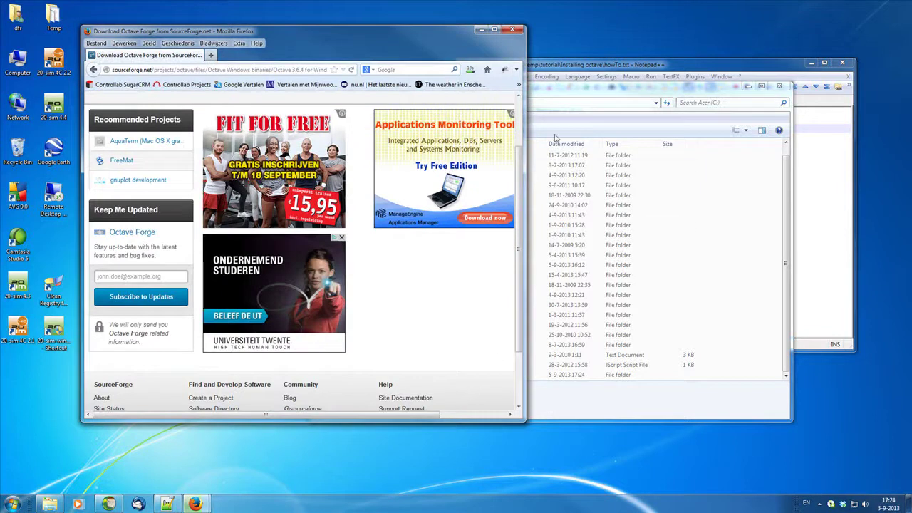
# Open C:\Octave and extract Octave3.6.4_gcc4.6.2_20130408.7z there with 7-Zip Extract Here
pyautogui.click(481, 30)
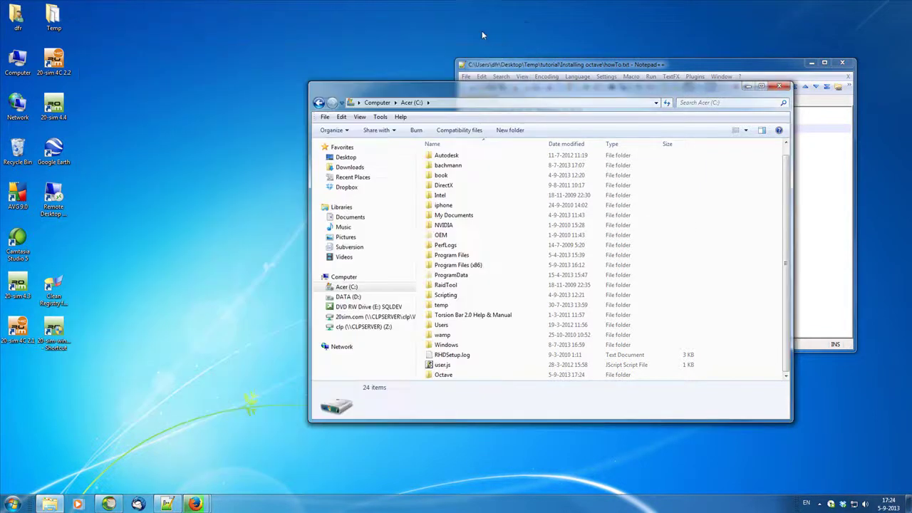
pyautogui.doubleClick(445, 375)
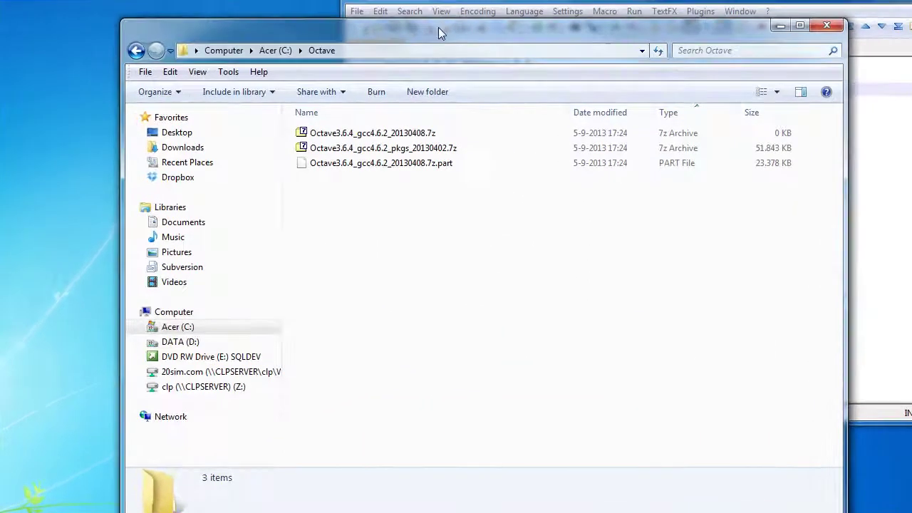
pyautogui.moveTo(437, 26); pyautogui.dragTo(186, 50)
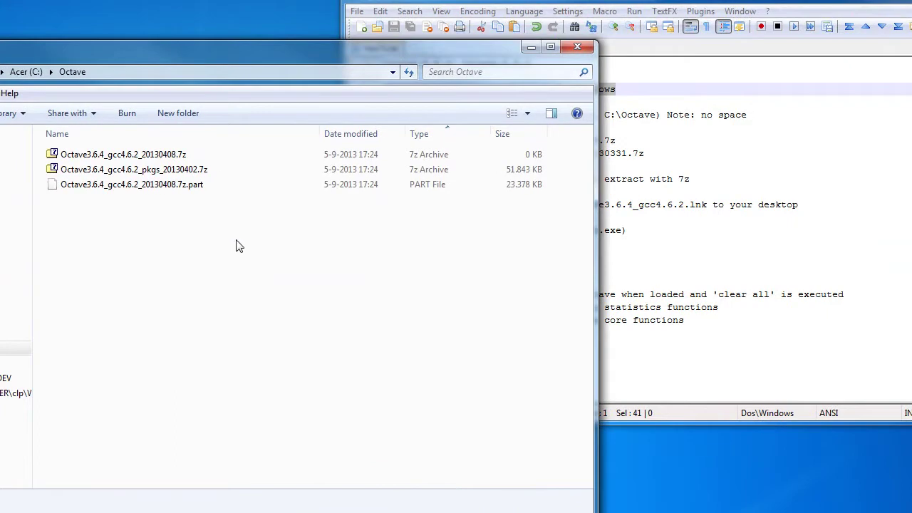
pyautogui.rightClick(119, 161)
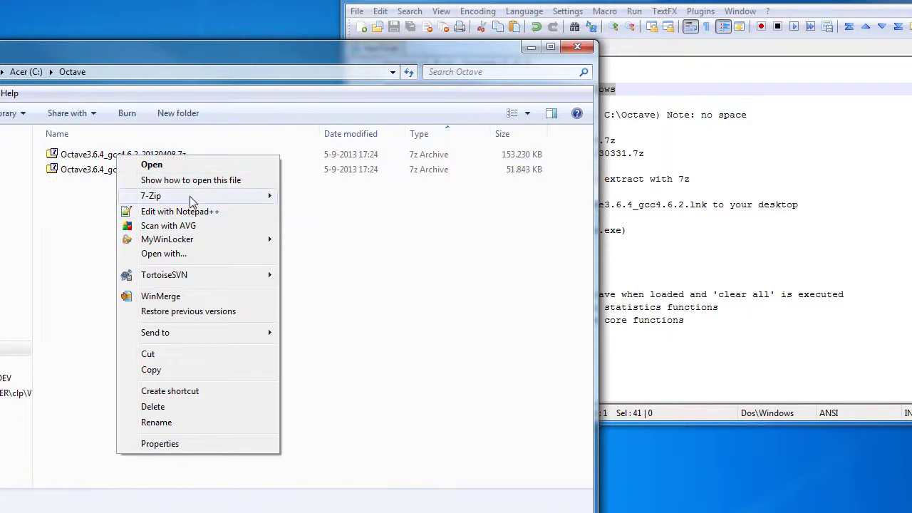
pyautogui.moveTo(273, 201)
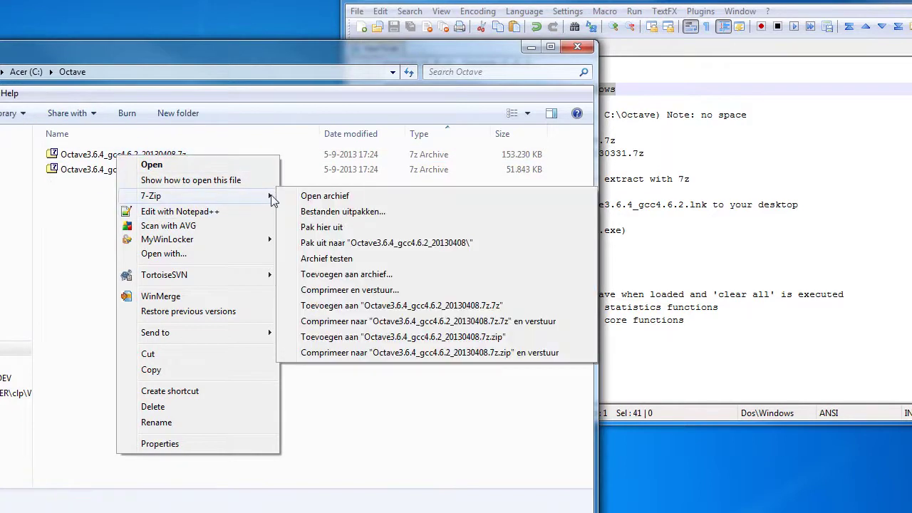
pyautogui.click(318, 228)
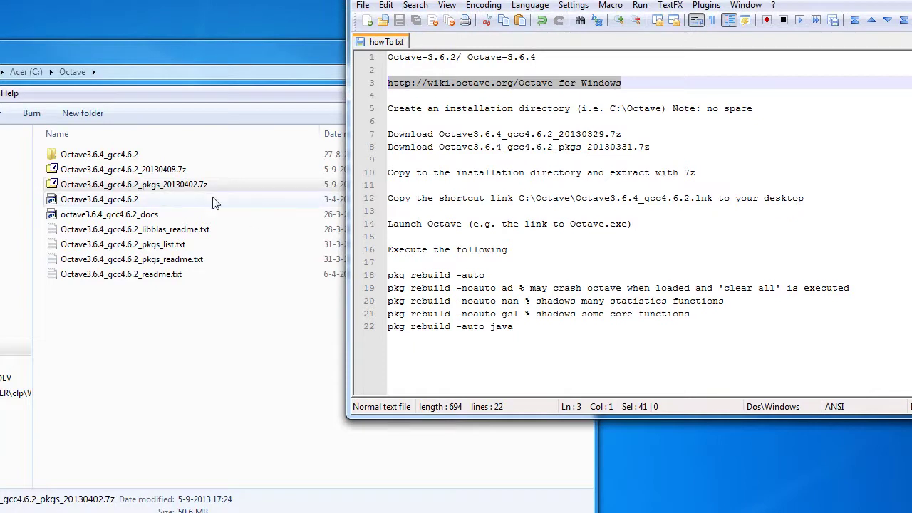
# Copy the Octave3.6.4_gcc4.6.2 shortcut onto the desktop and minimize Explorer
pyautogui.click(99, 203)
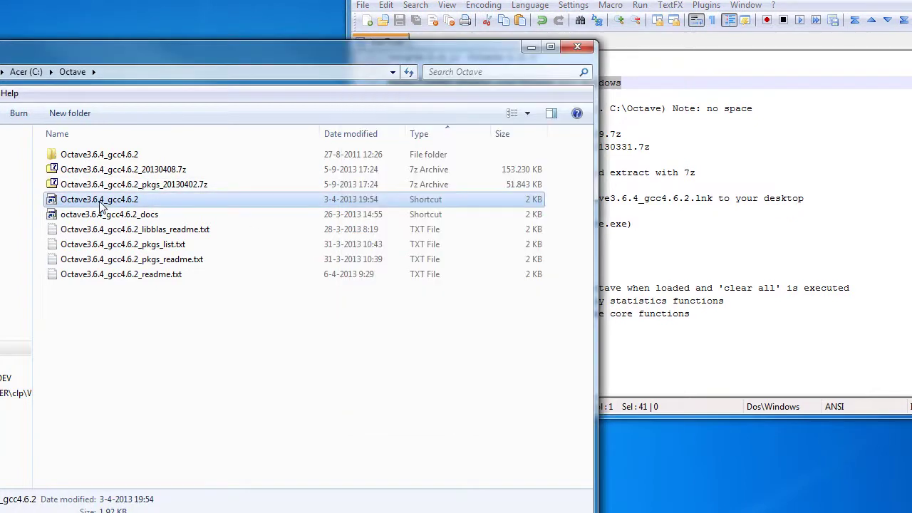
pyautogui.rightClick(111, 203)
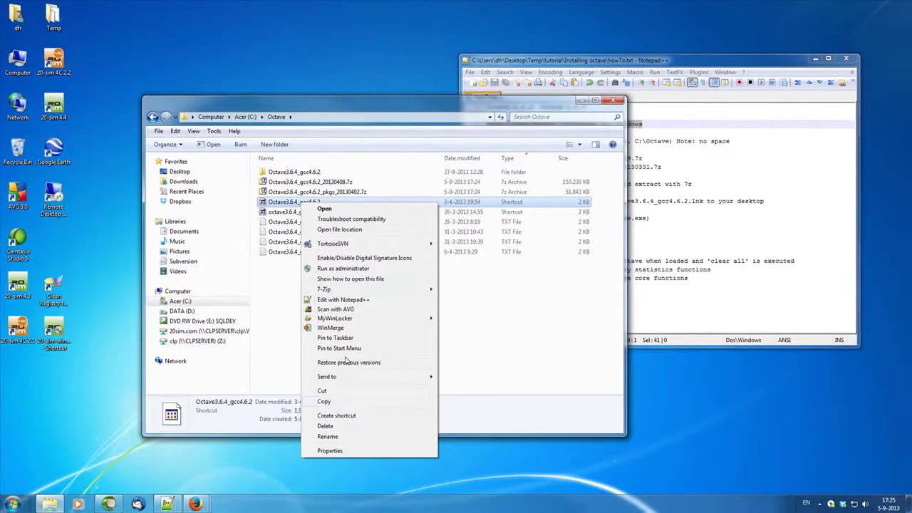
pyautogui.click(324, 401)
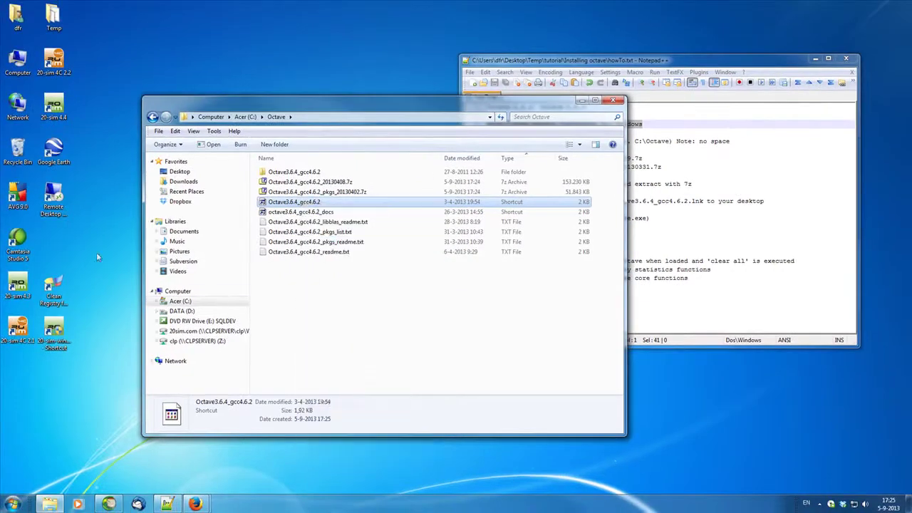
pyautogui.click(54, 245)
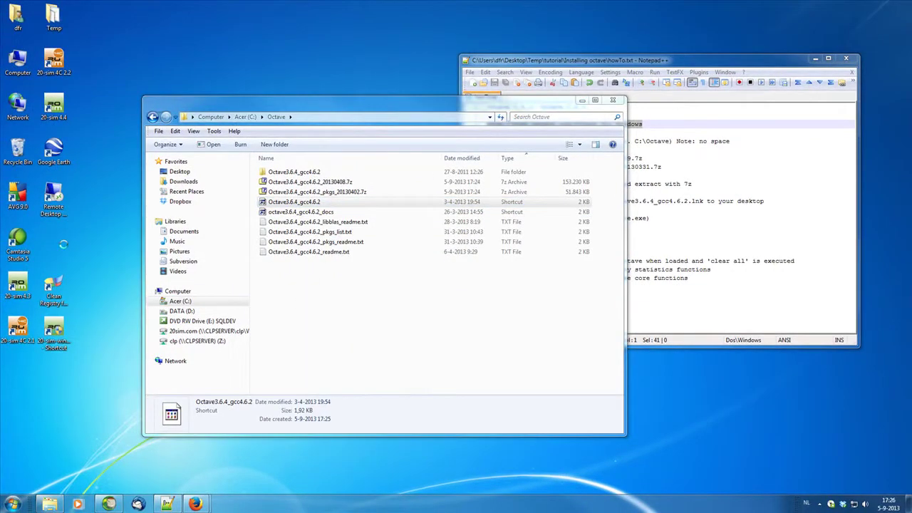
pyautogui.rightClick(64, 245)
pyautogui.click(87, 285)
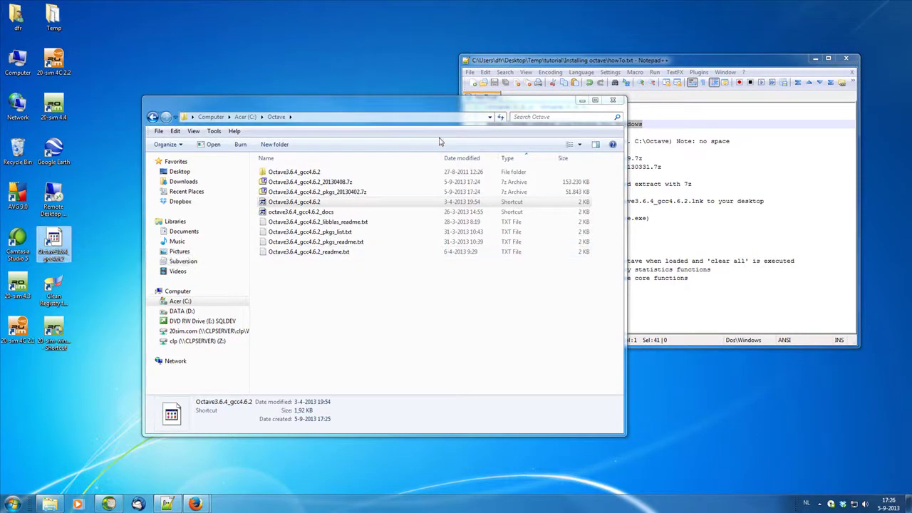
pyautogui.click(580, 100)
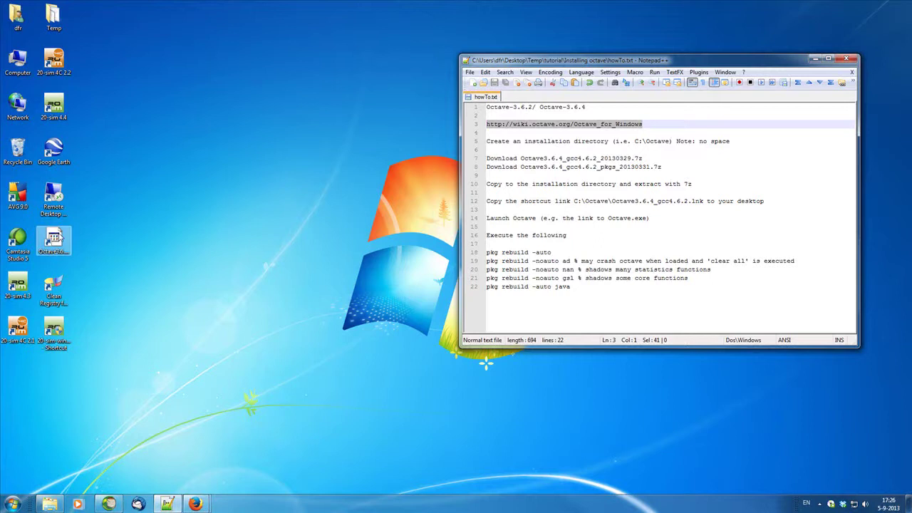
# Launch Octave 3.6.4 from the Octave3.6.4_gcc4.6.2 desktop shortcut
pyautogui.click(61, 238)
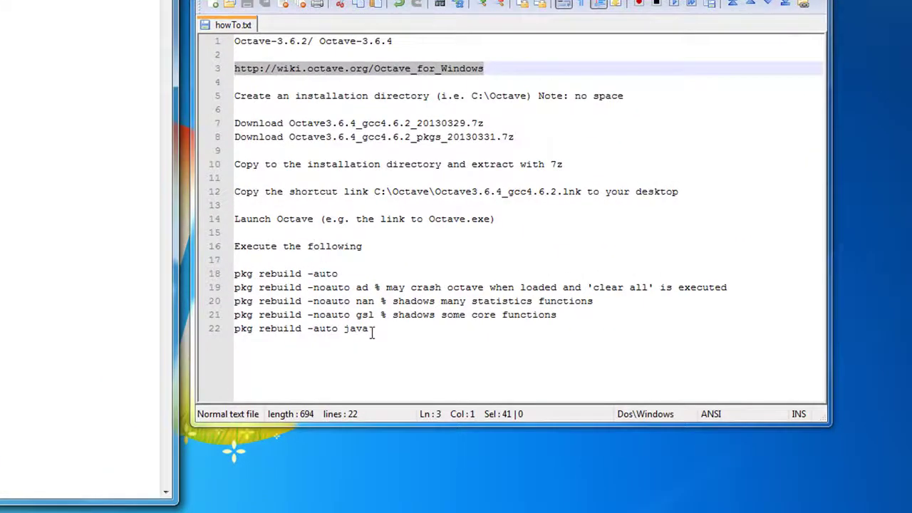
# Select the five pkg rebuild lines in the notes and run pkg rebuild -auto in Octave
pyautogui.moveTo(377, 329); pyautogui.dragTo(235, 275)
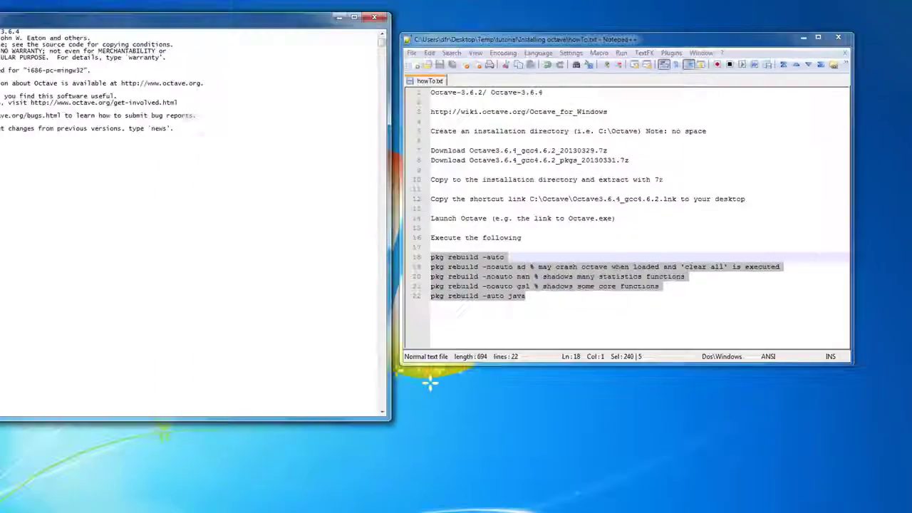
pyautogui.write('pkg rebuild -auto')
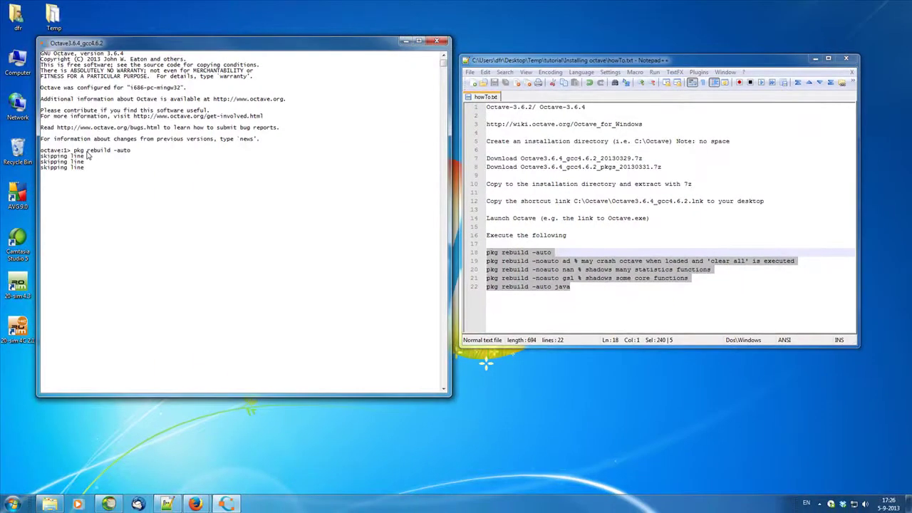